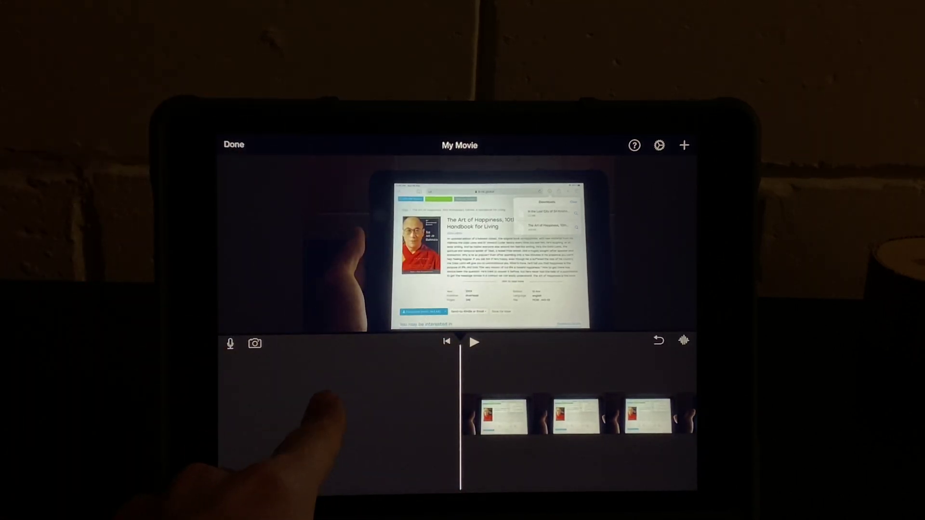
Select the video clip and preview it by playing and stopping the movie.
left_click_drag(320, 405, 275, 408)
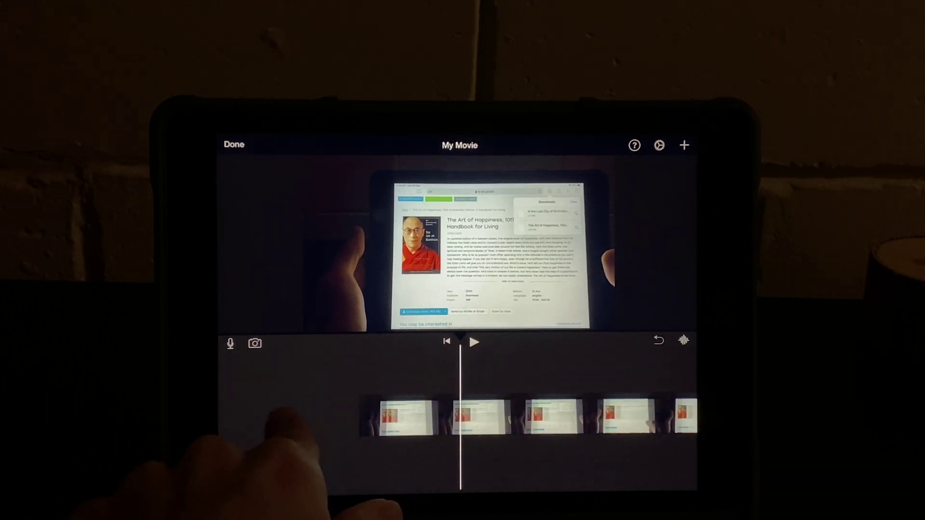
left_click(365, 414)
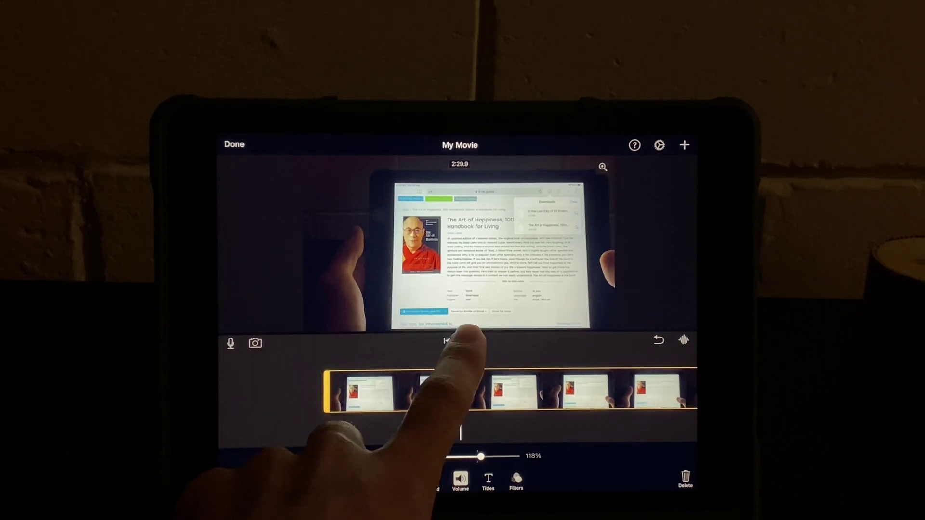
left_click(474, 340)
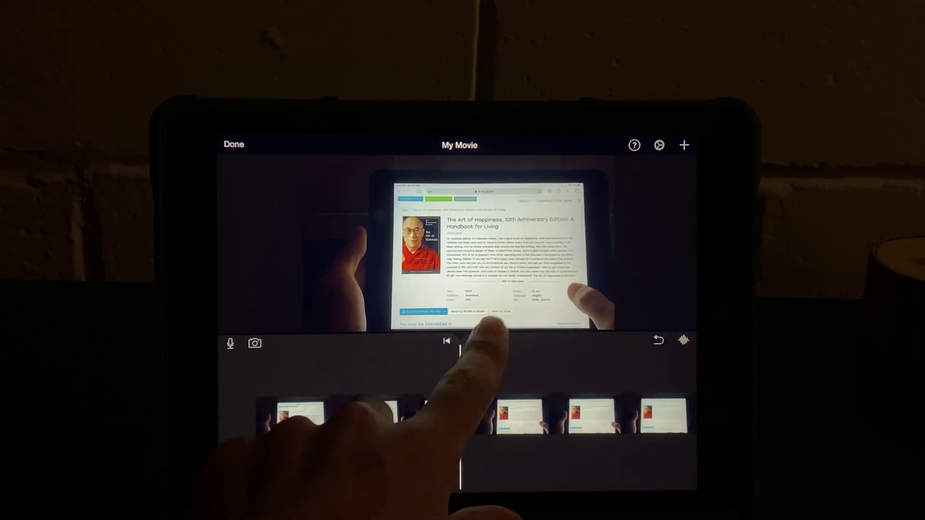
left_click(473, 340)
left_click(444, 401)
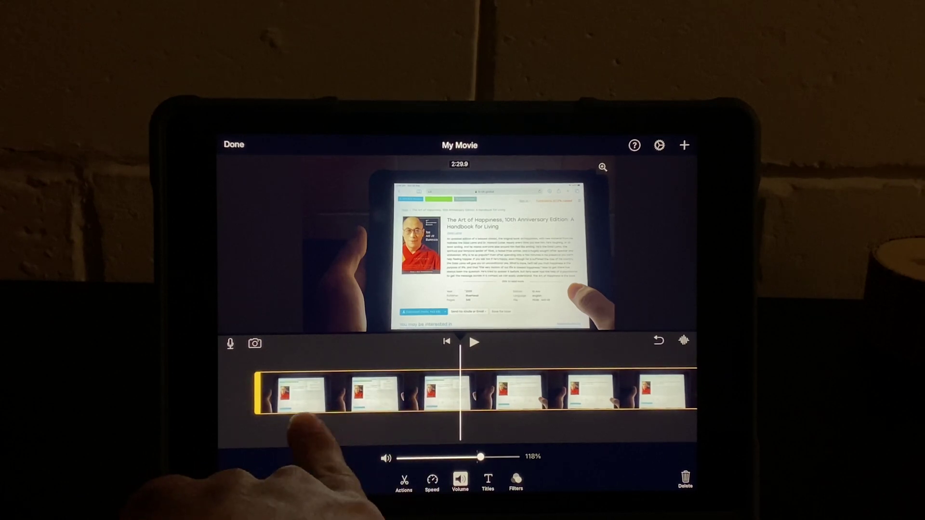
Reselect the video clip to bring up its editing tools showing 118% volume.
left_click_drag(258, 394, 408, 383)
left_click(499, 405)
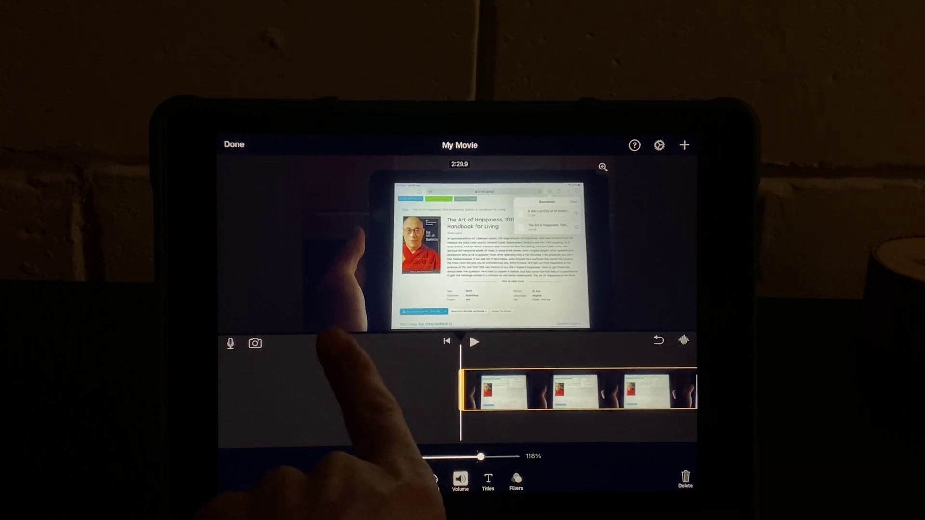
left_click(390, 382)
left_click(488, 413)
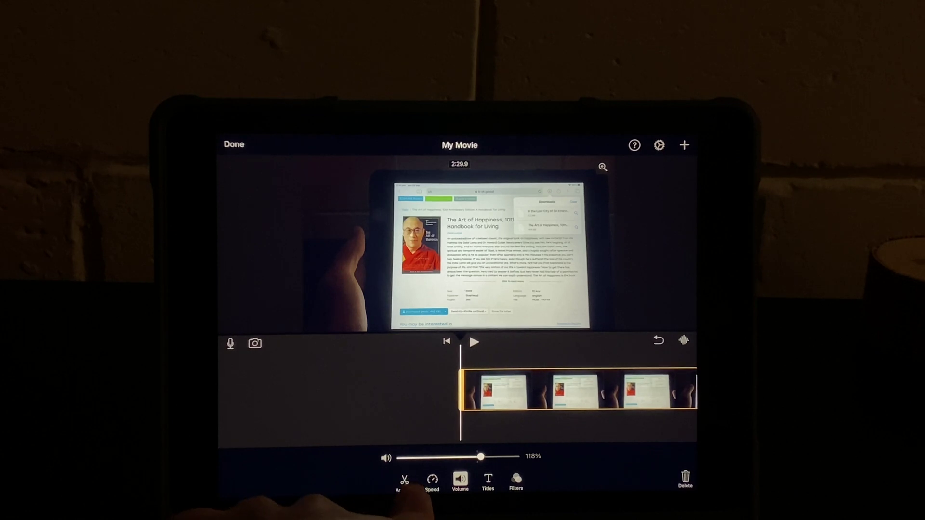
Detach the clip's audio via Actions, then select the new track to view its 100% volume.
left_click(403, 480)
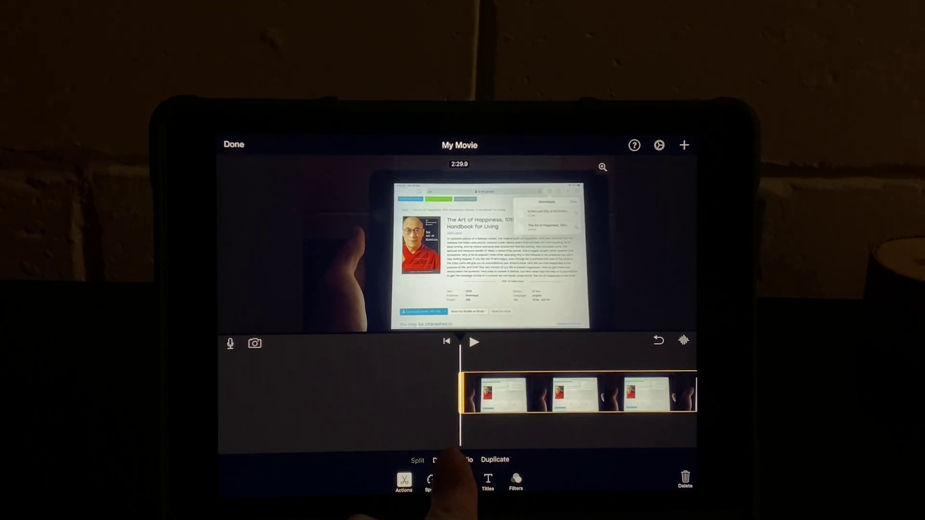
left_click(451, 460)
left_click(317, 405)
left_click_drag(376, 426, 408, 426)
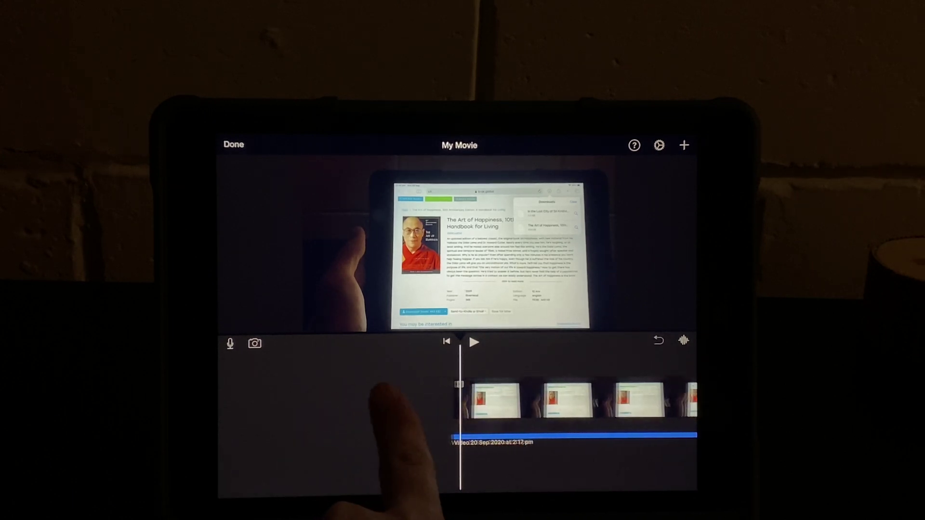
left_click(509, 434)
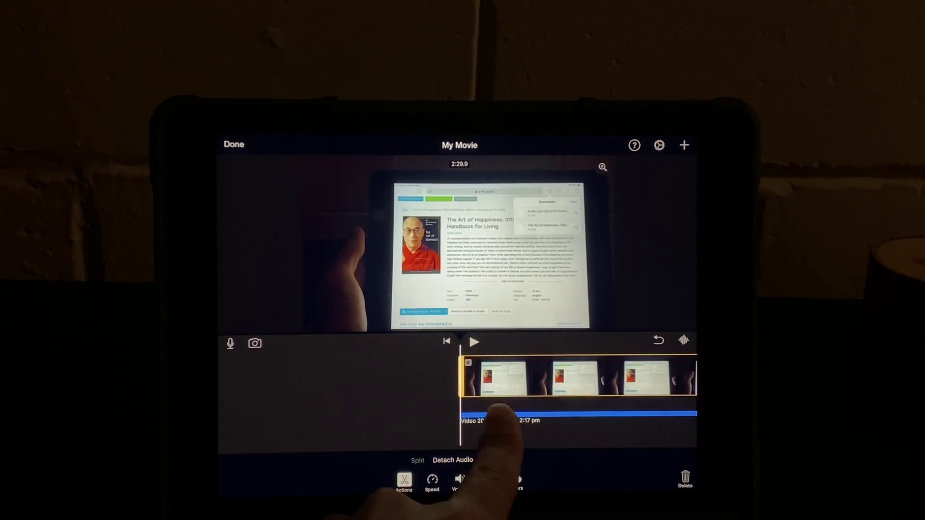
left_click(460, 481)
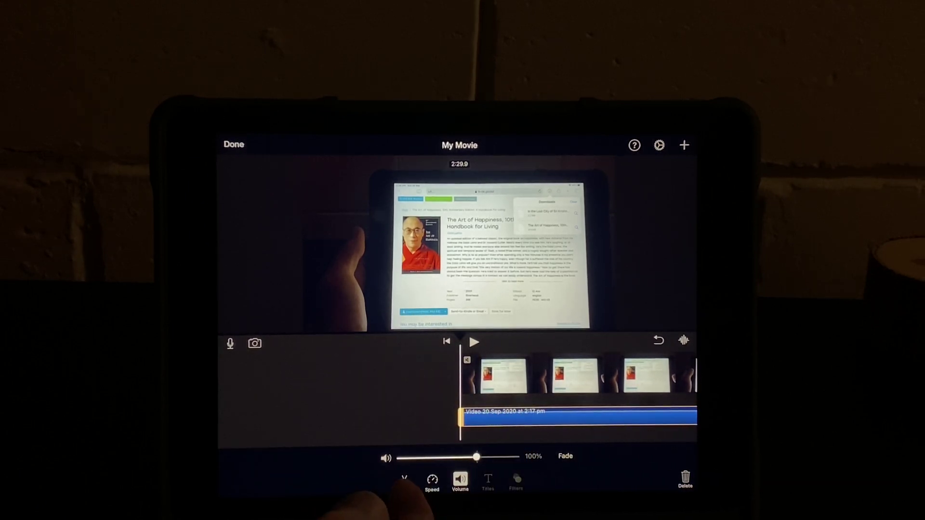
left_click(405, 481)
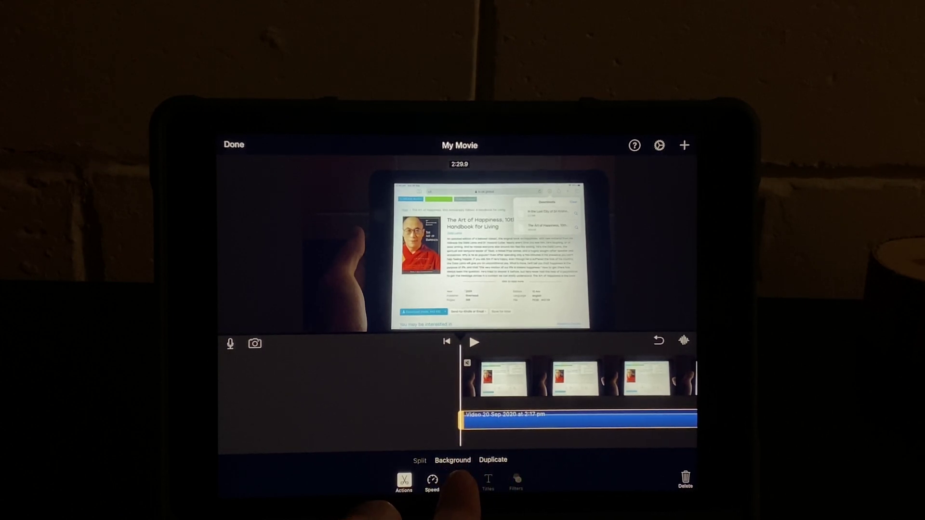
left_click_drag(457, 365, 438, 368)
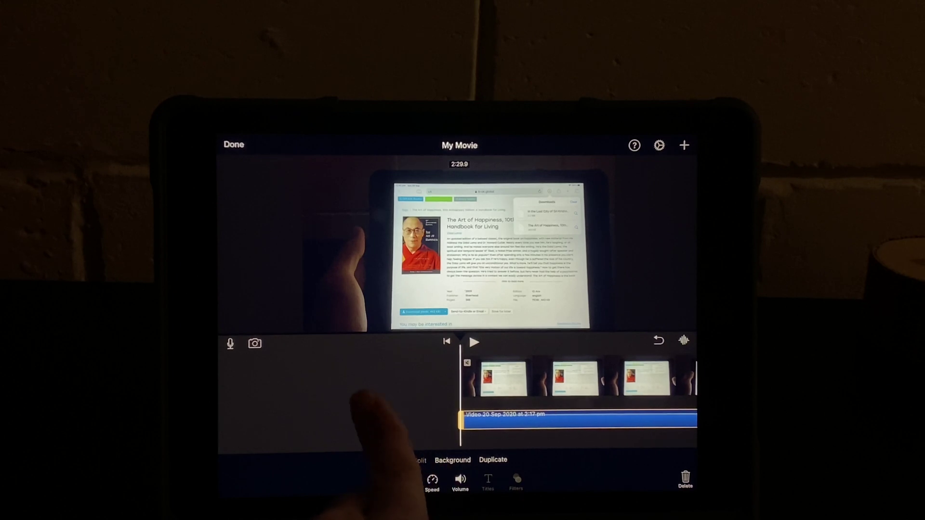
left_click(362, 401)
left_click(484, 419)
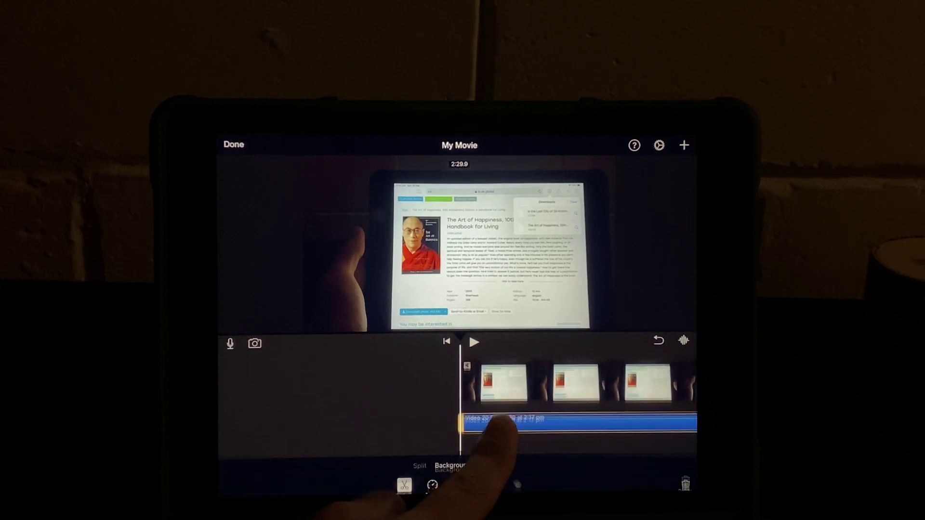
left_click(474, 342)
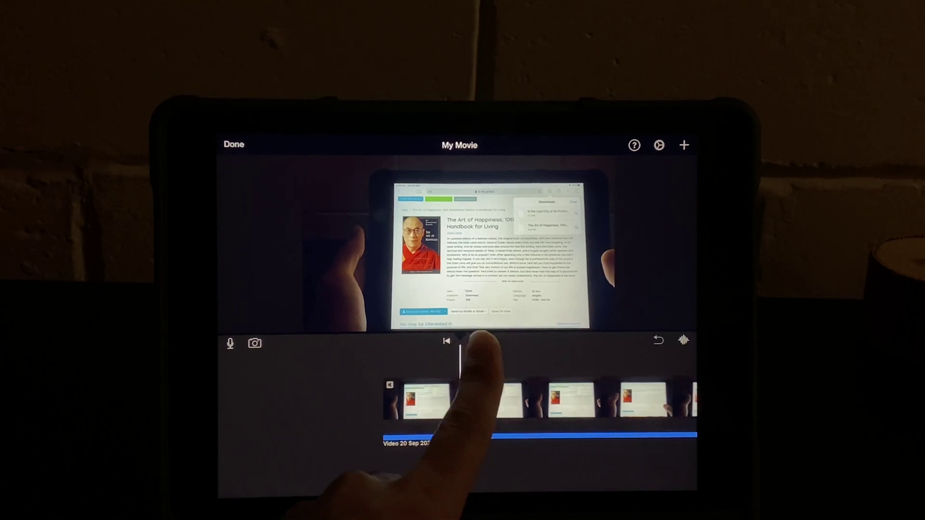
Set the detached audio track to Background, then play and pause the movie to check it.
left_click(474, 341)
left_click_drag(416, 398, 477, 412)
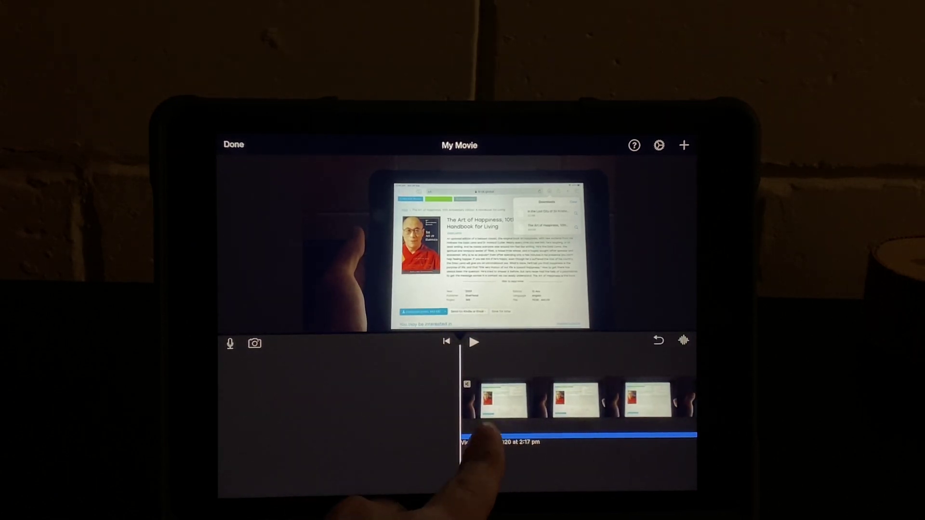
left_click(499, 419)
left_click(492, 460)
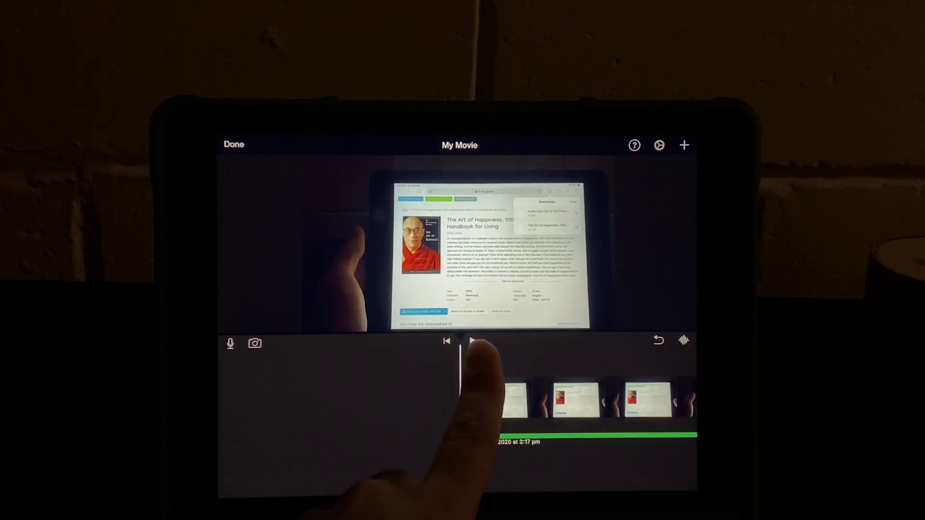
left_click(475, 341)
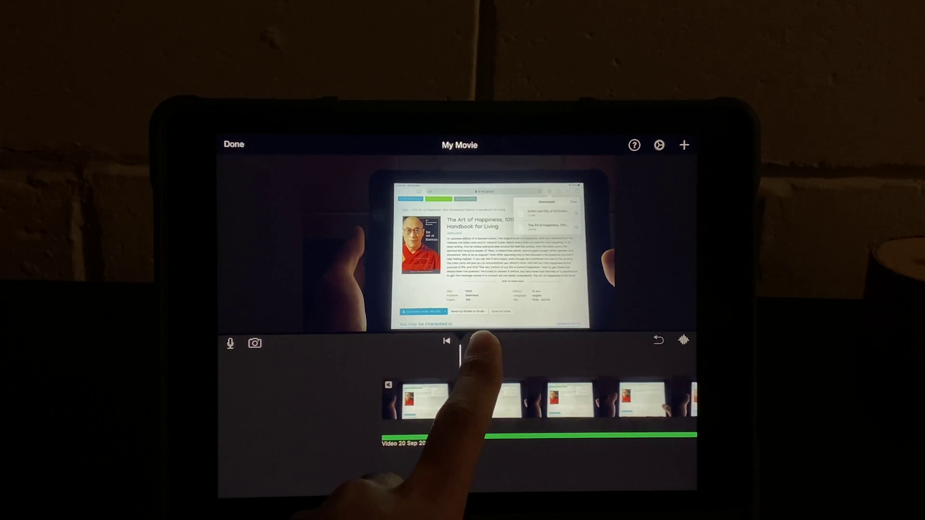
left_click(475, 342)
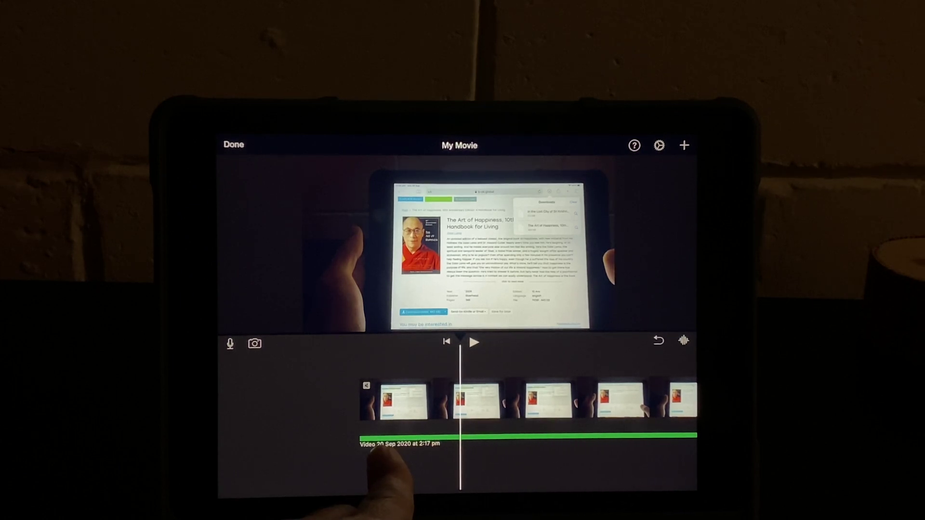
Scroll the timeline back to the clip's start and select the video clip for its Actions.
left_click_drag(311, 426, 430, 426)
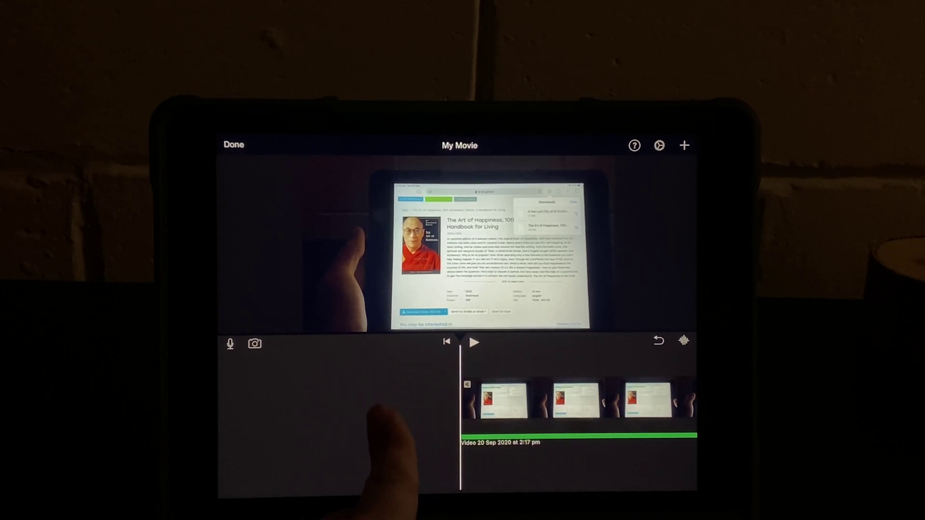
left_click(480, 408)
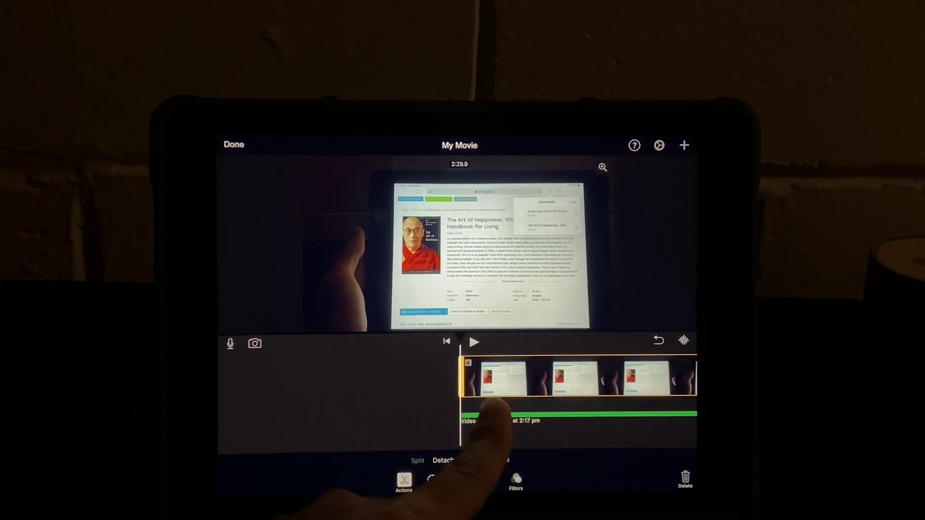